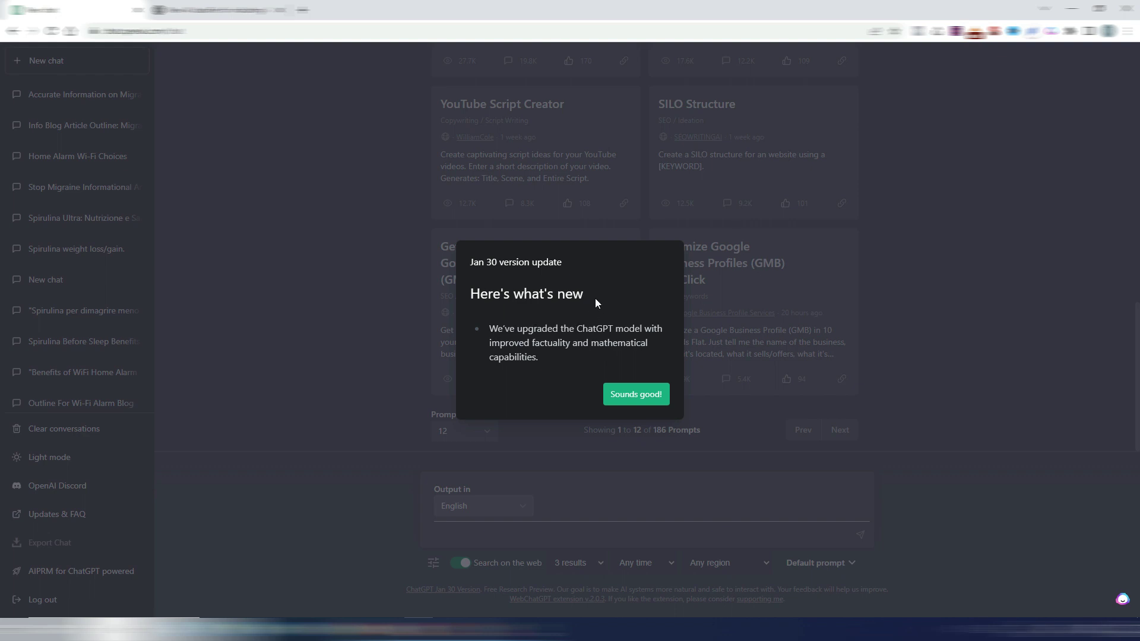
Step: Dismiss the Jan 30 version update notice with 'Sounds good!'
{"action": "left_click", "coordinate": [653, 395]}
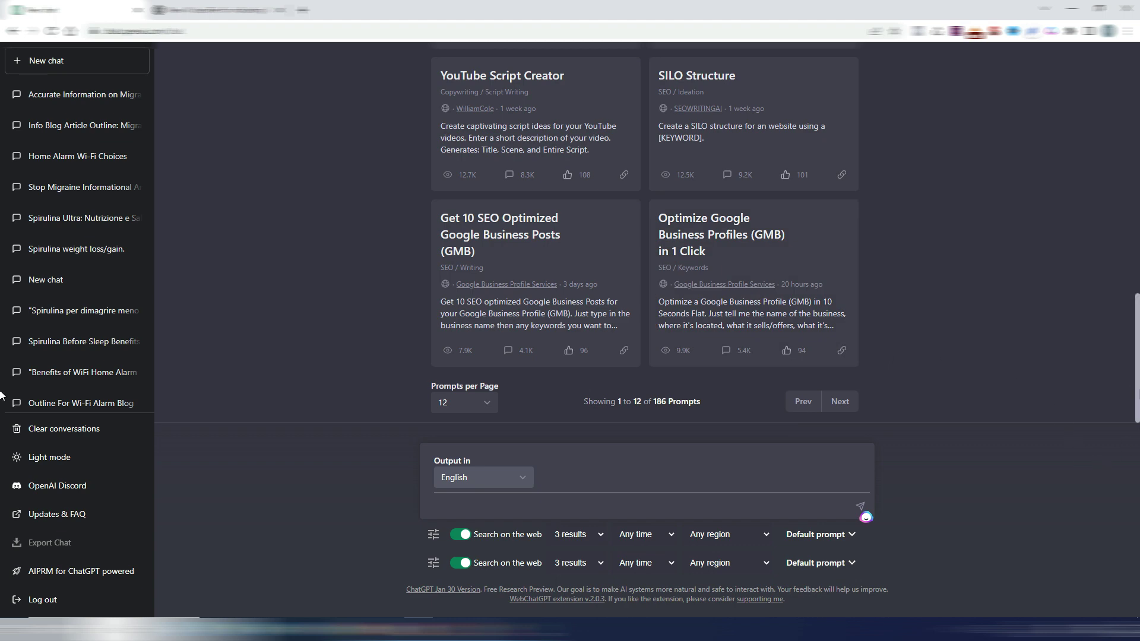
Step: Switch off the second 'Search on the web' toggle in the AIPRM prompt library
{"action": "scroll", "coordinate": [1134, 356], "scroll_direction": "up", "scroll_amount": 5}
{"action": "scroll", "coordinate": [644, 238], "scroll_direction": "up", "scroll_amount": 8}
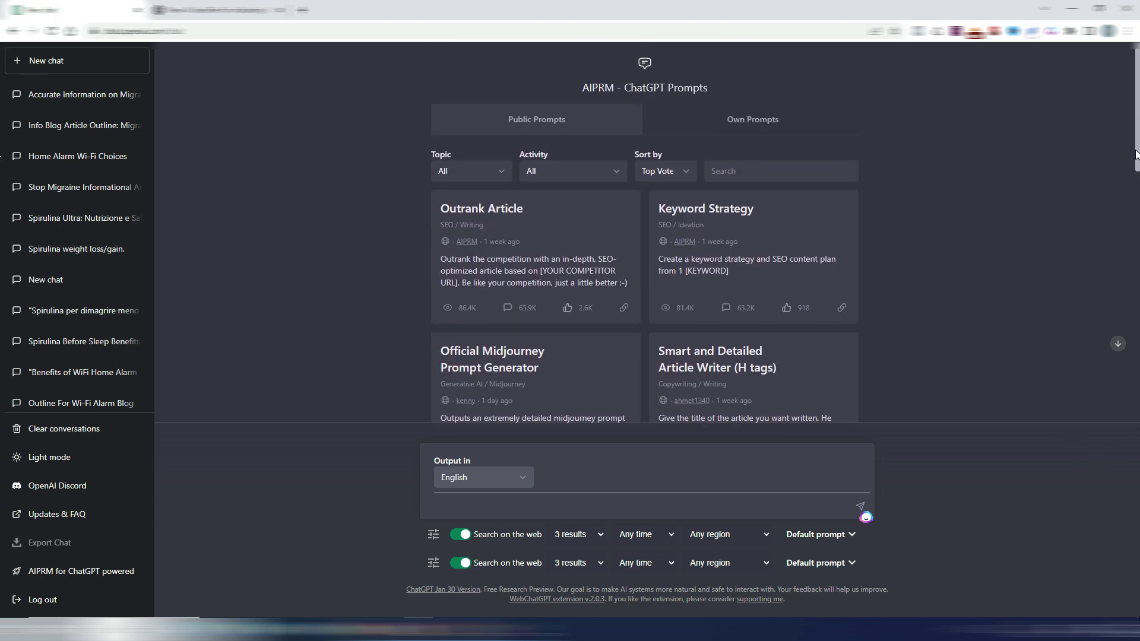
{"action": "scroll", "coordinate": [643, 237], "scroll_direction": "down", "scroll_amount": 12}
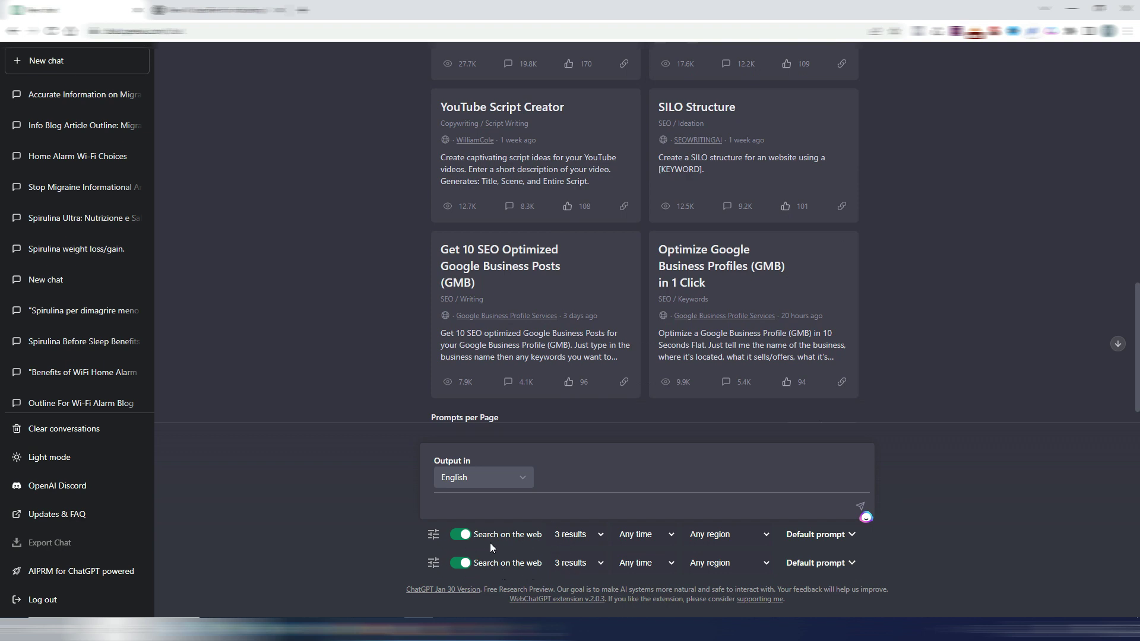
{"action": "left_click", "coordinate": [463, 564]}
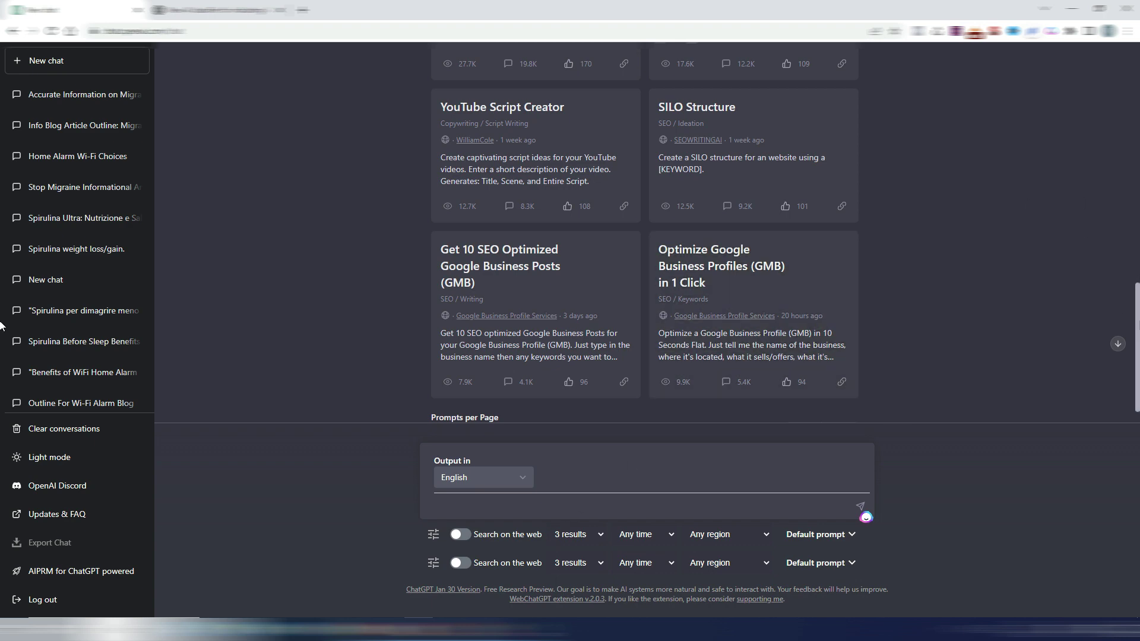
{"action": "scroll", "coordinate": [644, 237], "scroll_direction": "up", "scroll_amount": 15}
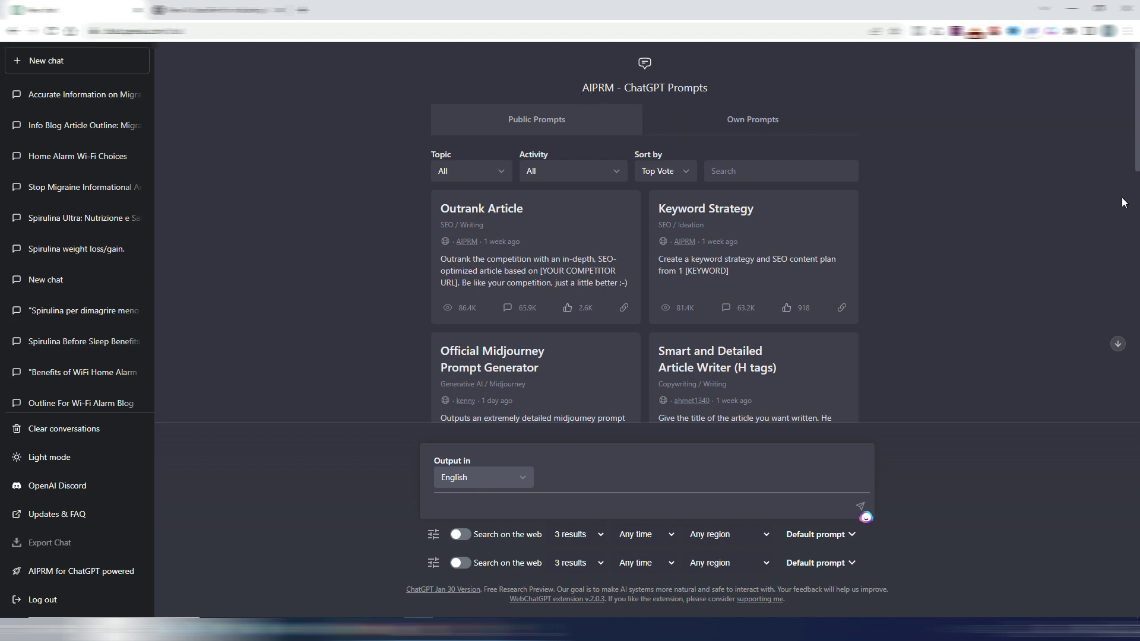
{"action": "left_click_drag", "start_coordinate": [1135, 122], "coordinate": [1135, 346]}
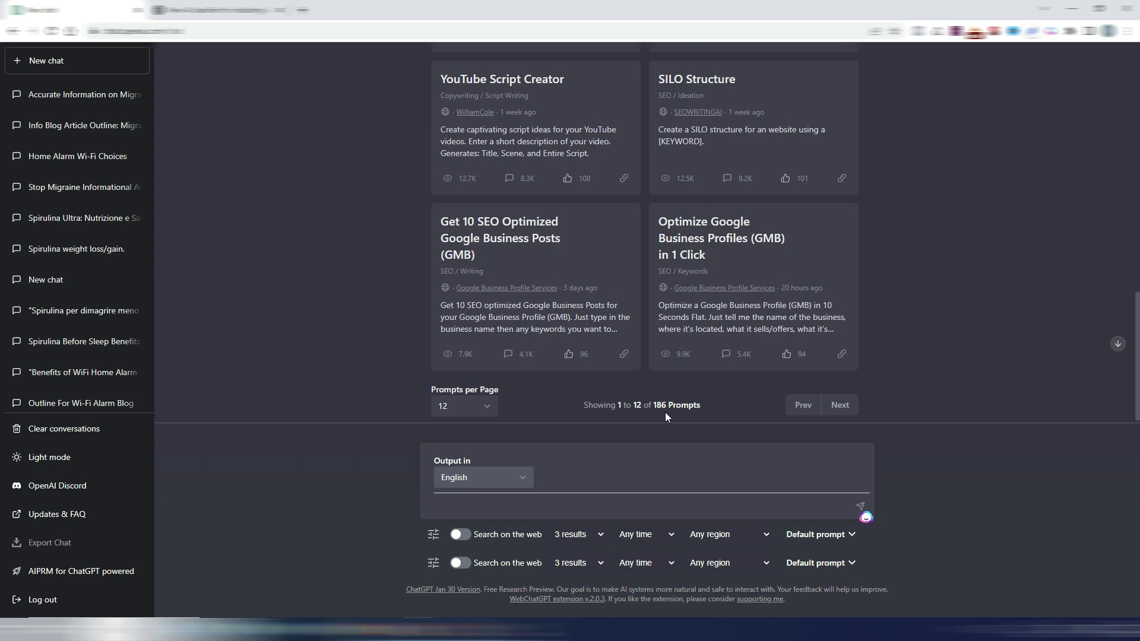
{"action": "left_click_drag", "start_coordinate": [1135, 359], "coordinate": [1131, 115]}
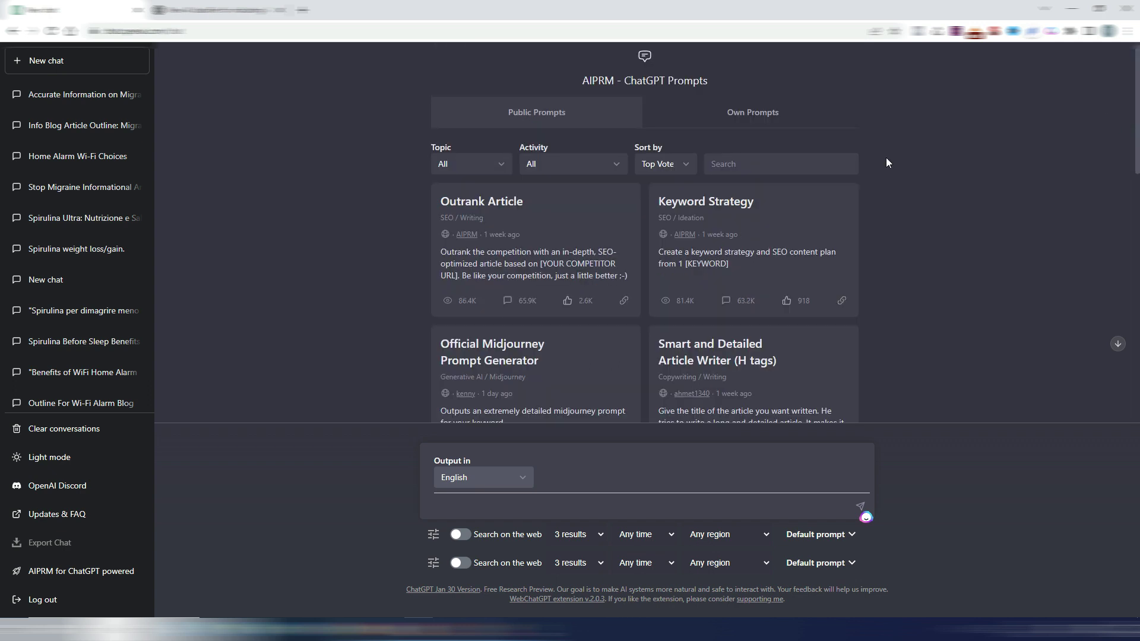
{"action": "left_click", "coordinate": [475, 163]}
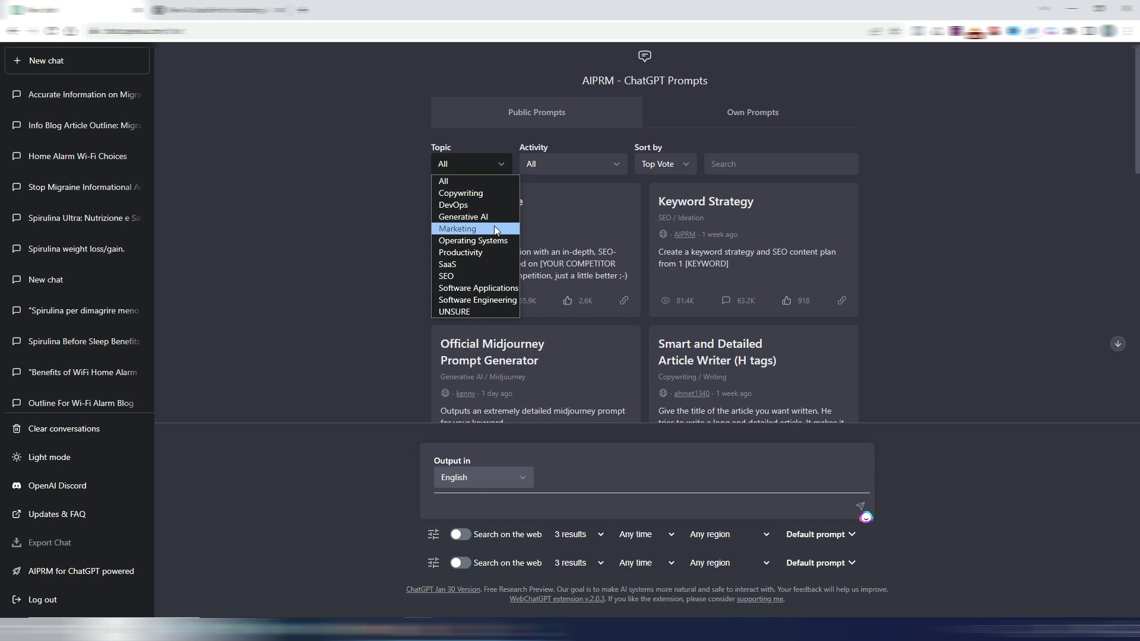
{"action": "left_click", "coordinate": [382, 223]}
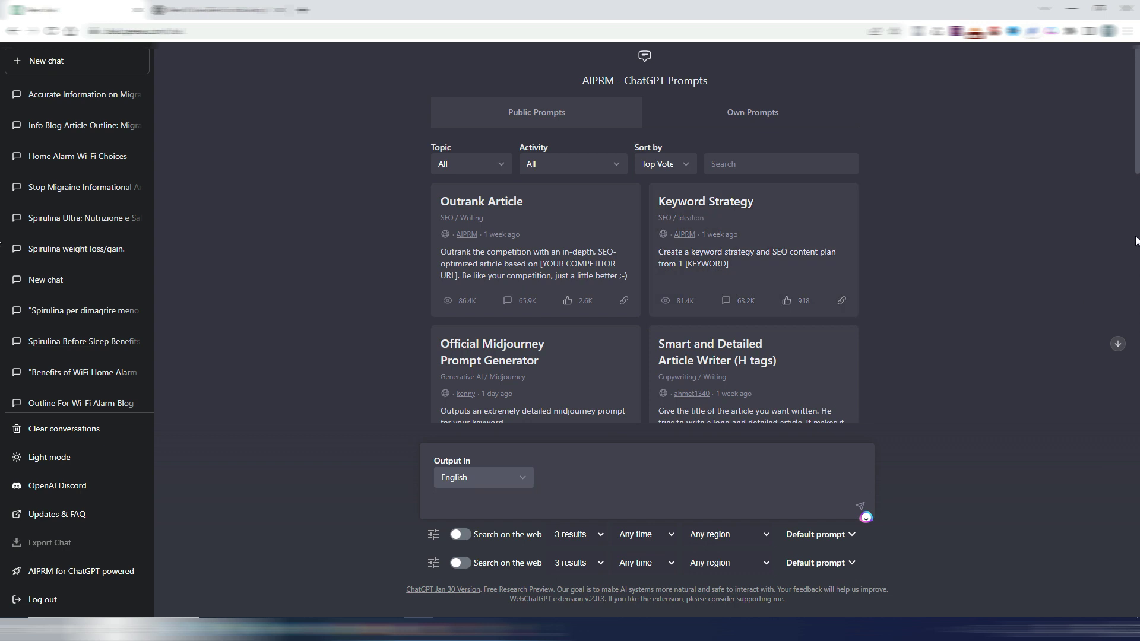
{"action": "scroll", "coordinate": [1136, 167], "scroll_direction": "down", "scroll_amount": 1}
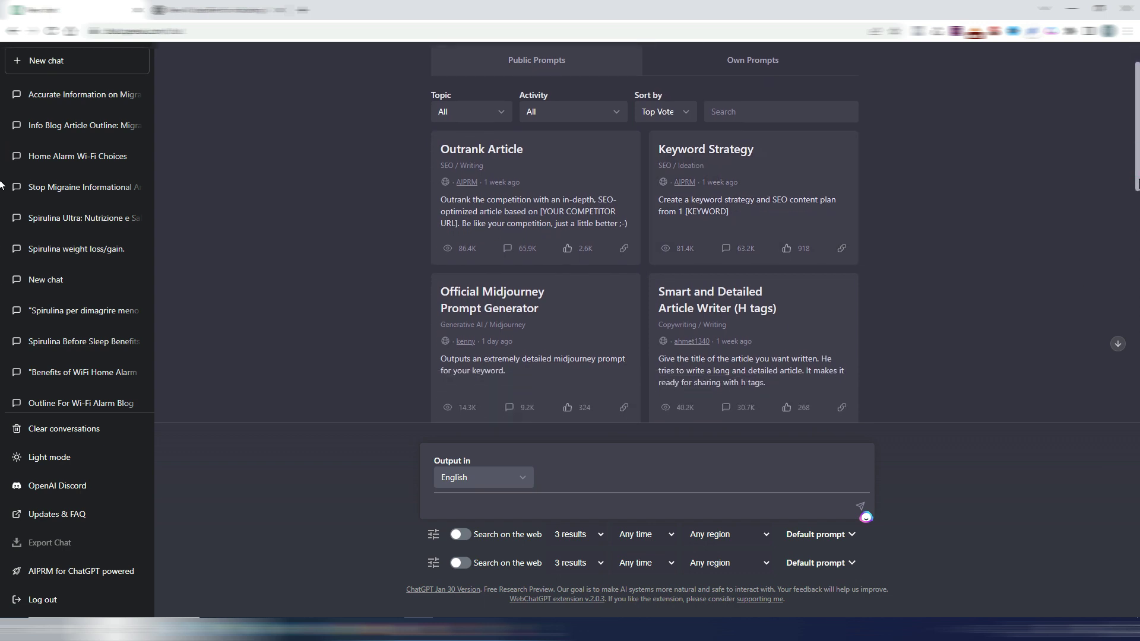
{"action": "scroll", "coordinate": [1137, 159], "scroll_direction": "up", "scroll_amount": 2}
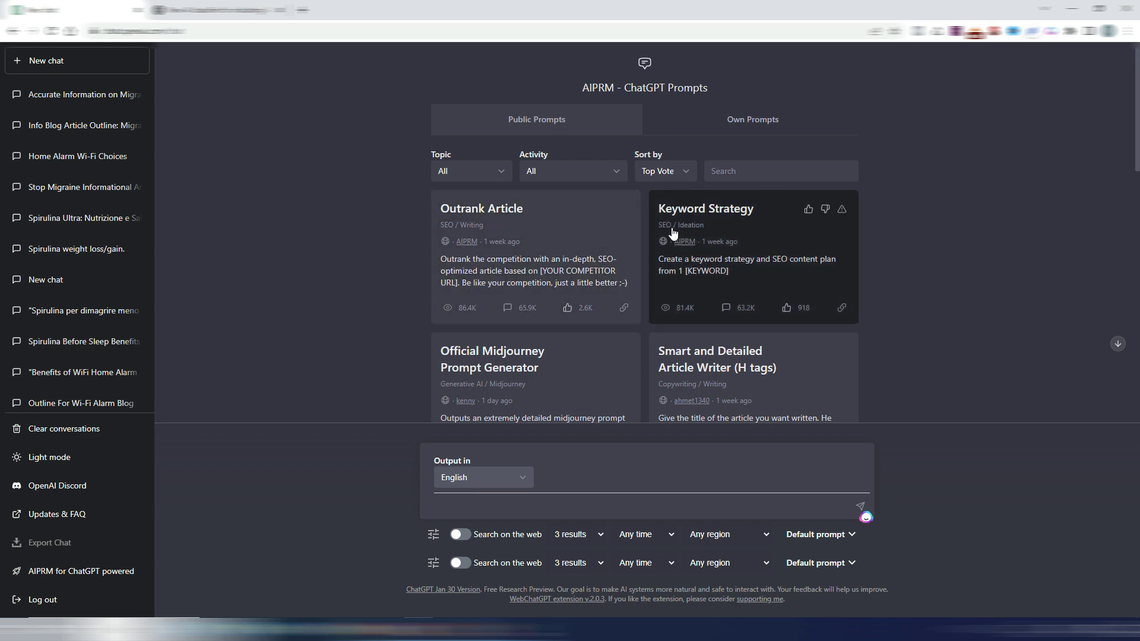
Step: Choose the Keyword Strategy prompt card and focus its [YOUR KEYWORD] box
{"action": "left_click", "coordinate": [736, 213]}
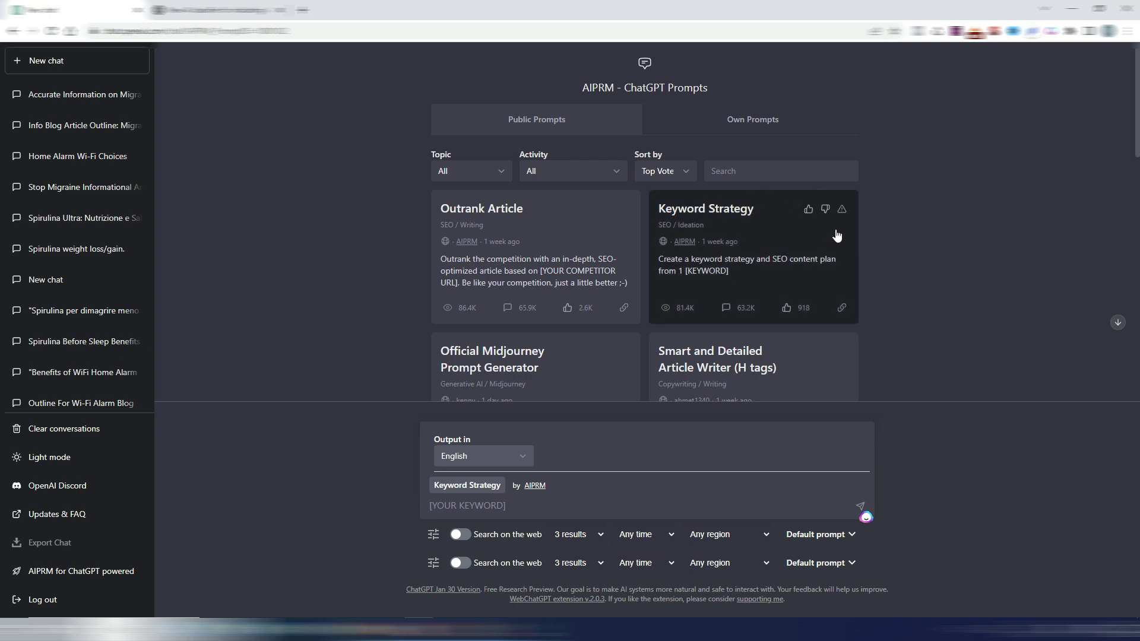
{"action": "left_click", "coordinate": [581, 503]}
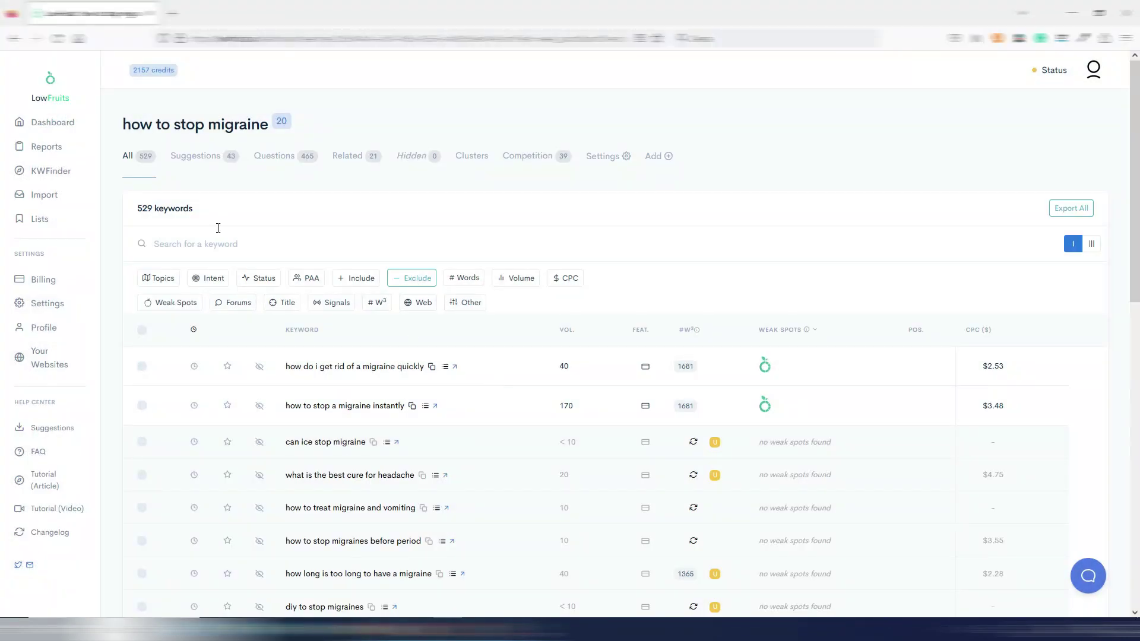
Step: Copy 'how to stop migraine' from the LowFruits report title and return to ChatGPT
{"action": "left_click_drag", "start_coordinate": [124, 128], "coordinate": [270, 127]}
{"action": "right_click", "coordinate": [240, 129]}
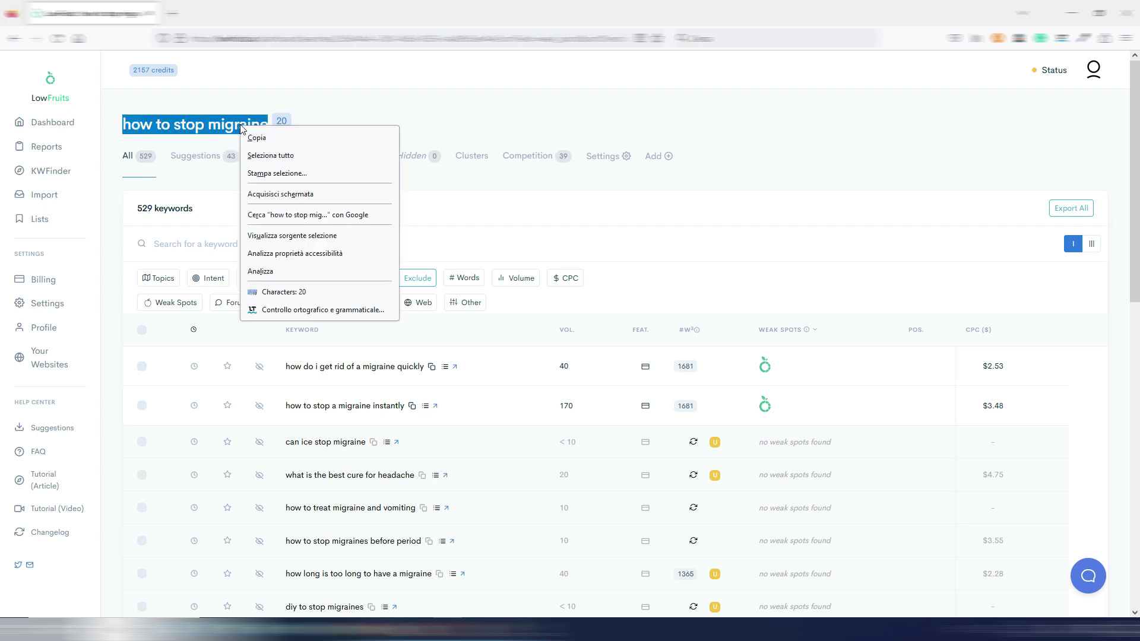
{"action": "left_click", "coordinate": [265, 135]}
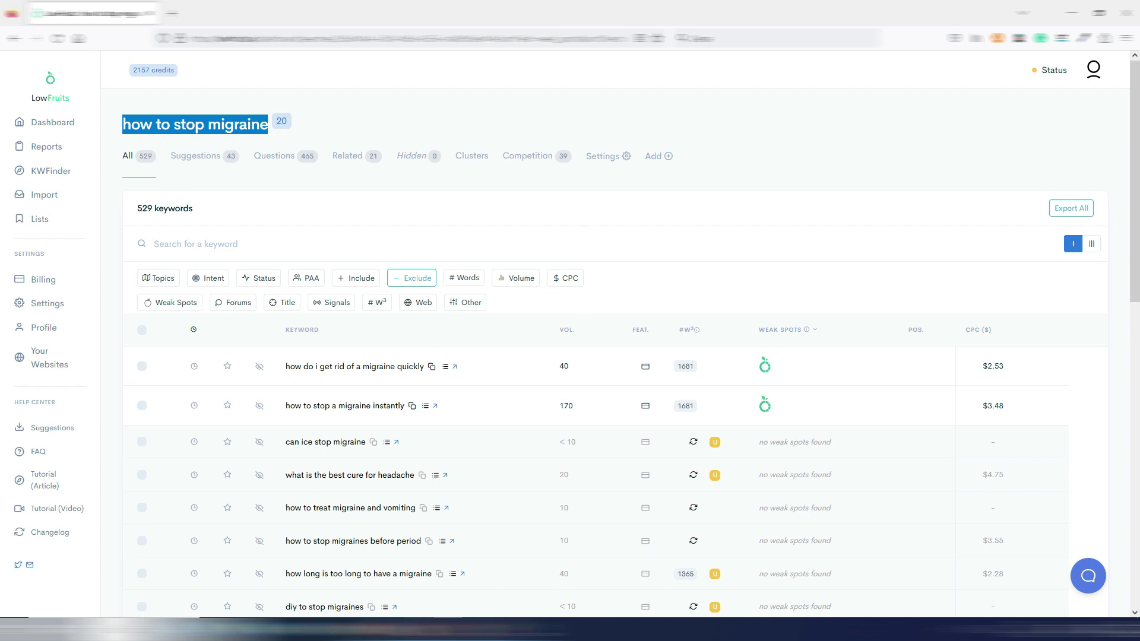
{"action": "key", "text": "alt+Tab"}
Step: Paste 'how to stop migraine' into the Keyword Strategy prompt and submit it
{"action": "left_click", "coordinate": [467, 505]}
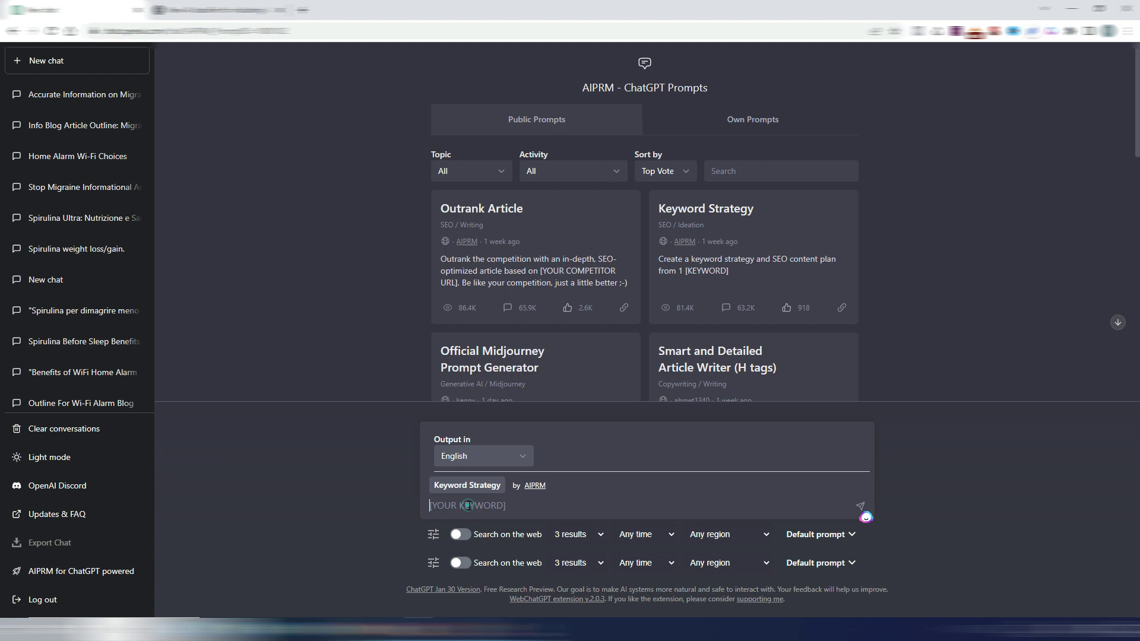
{"action": "key", "text": "ctrl+v"}
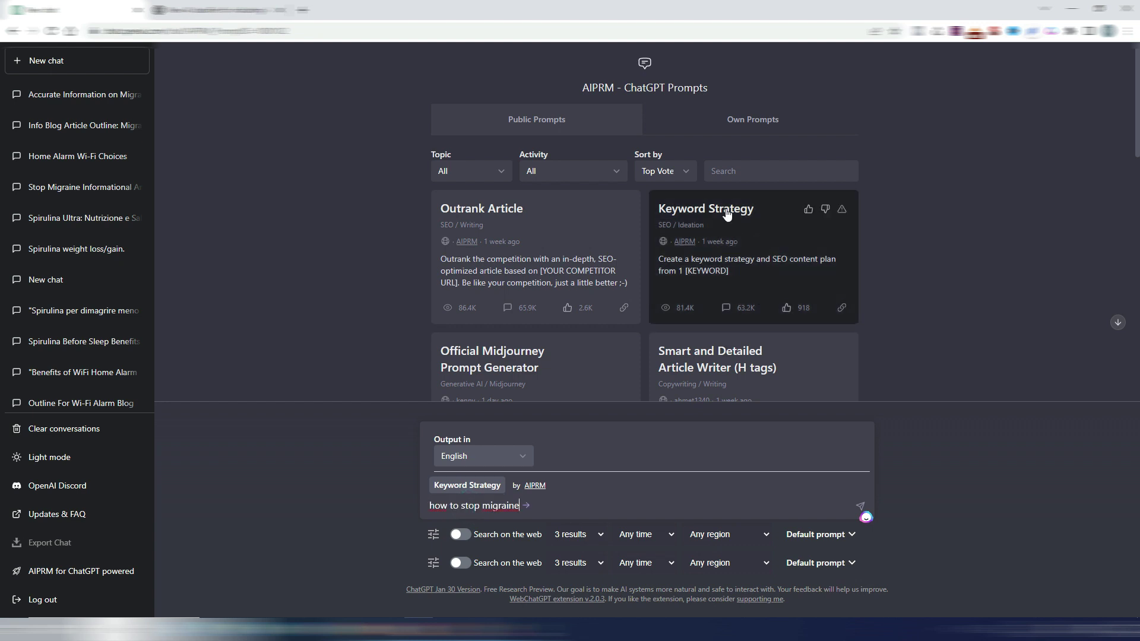
{"action": "left_click", "coordinate": [537, 505]}
{"action": "key", "text": "Return"}
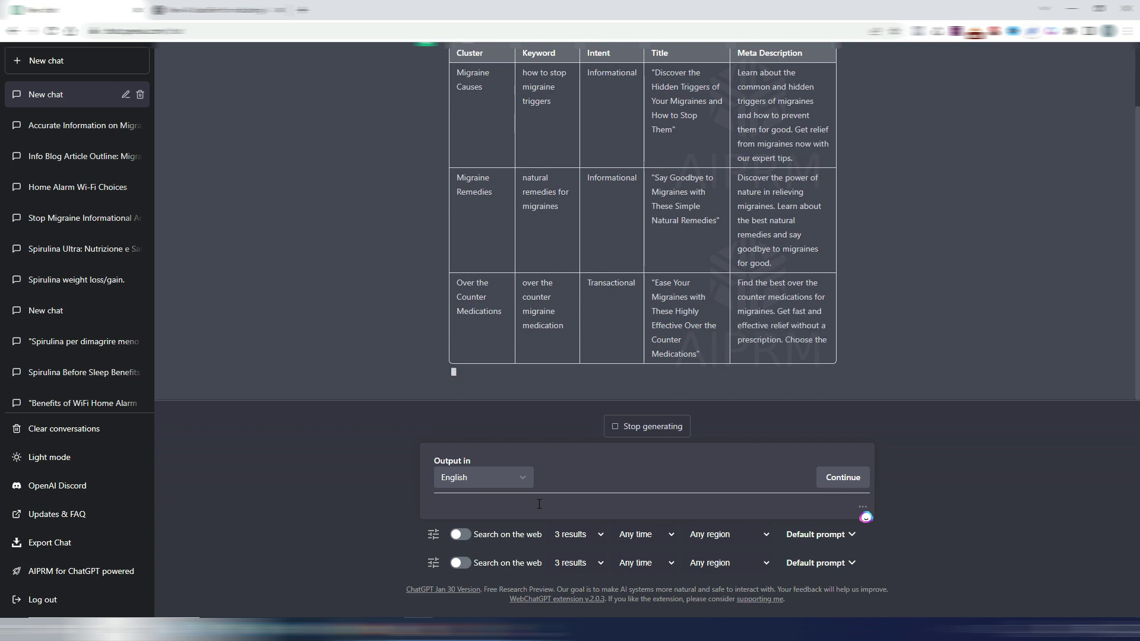
Step: Review the finished table, down to the Prescription Medications and Alternative Therapies clusters
{"action": "scroll", "coordinate": [1136, 178], "scroll_direction": "up", "scroll_amount": 3}
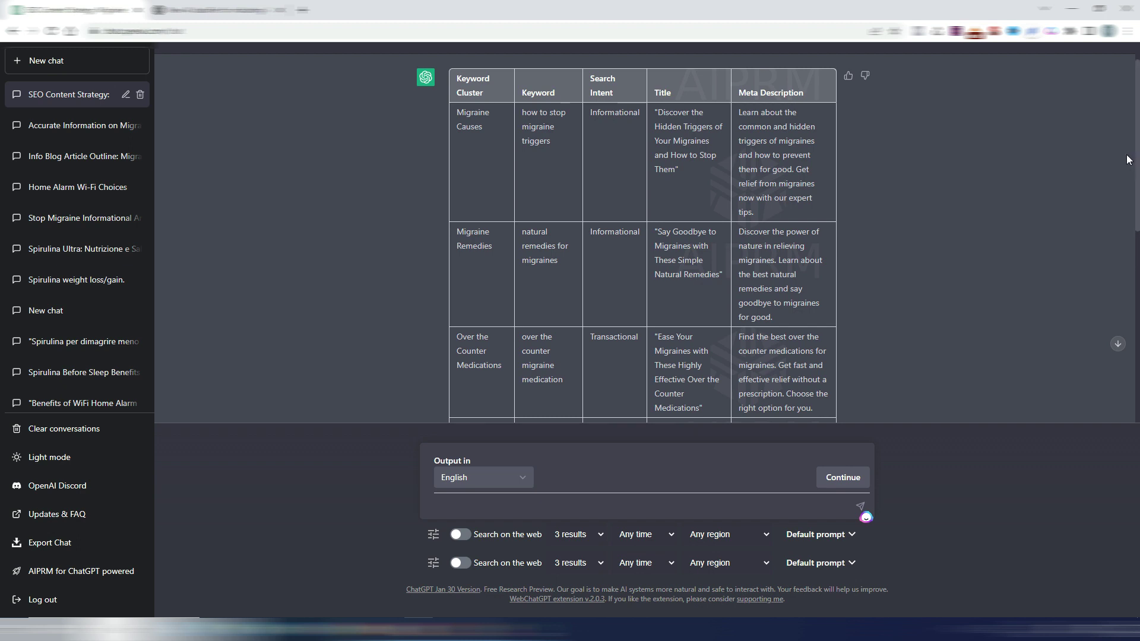
{"action": "scroll", "coordinate": [1, 190], "scroll_direction": "down", "scroll_amount": 1}
{"action": "scroll", "coordinate": [1, 190], "scroll_direction": "down", "scroll_amount": 2}
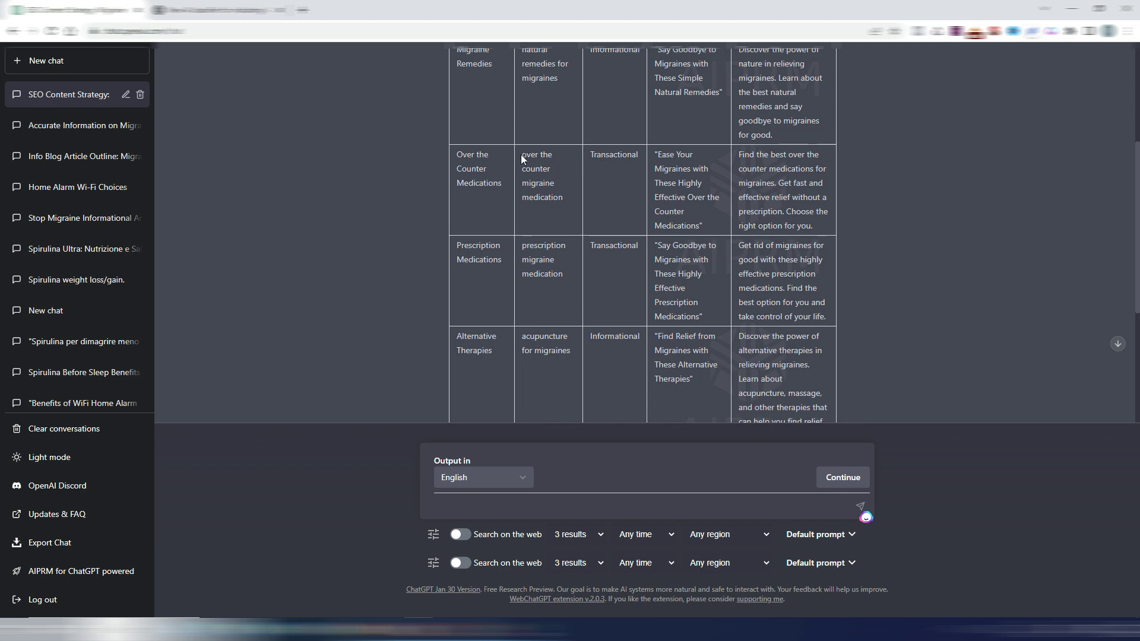
{"action": "left_click_drag", "start_coordinate": [521, 155], "coordinate": [572, 199]}
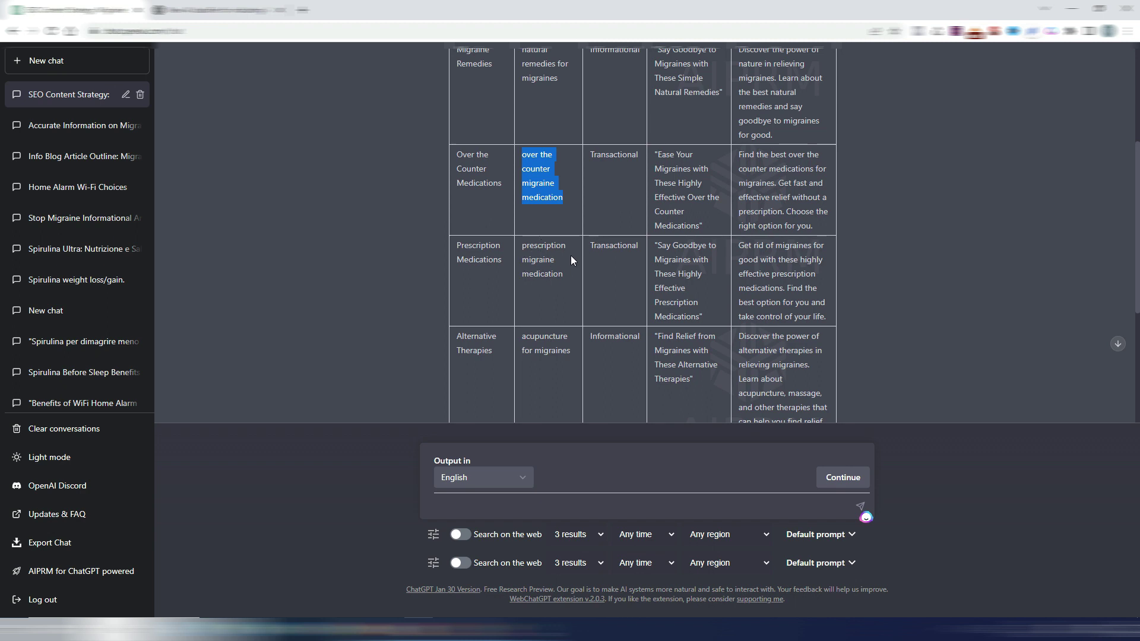
{"action": "left_click_drag", "start_coordinate": [1136, 281], "coordinate": [1138, 389]}
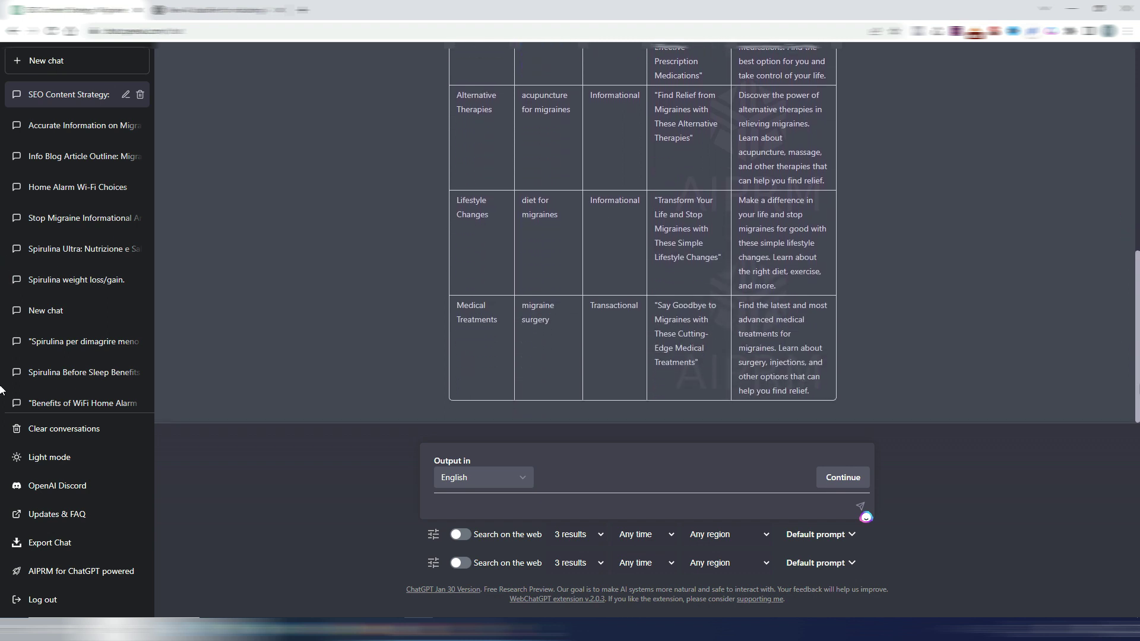
{"action": "left_click_drag", "start_coordinate": [1138, 390], "coordinate": [1137, 187]}
{"action": "left_click_drag", "start_coordinate": [2, 186], "coordinate": [631, 386]}
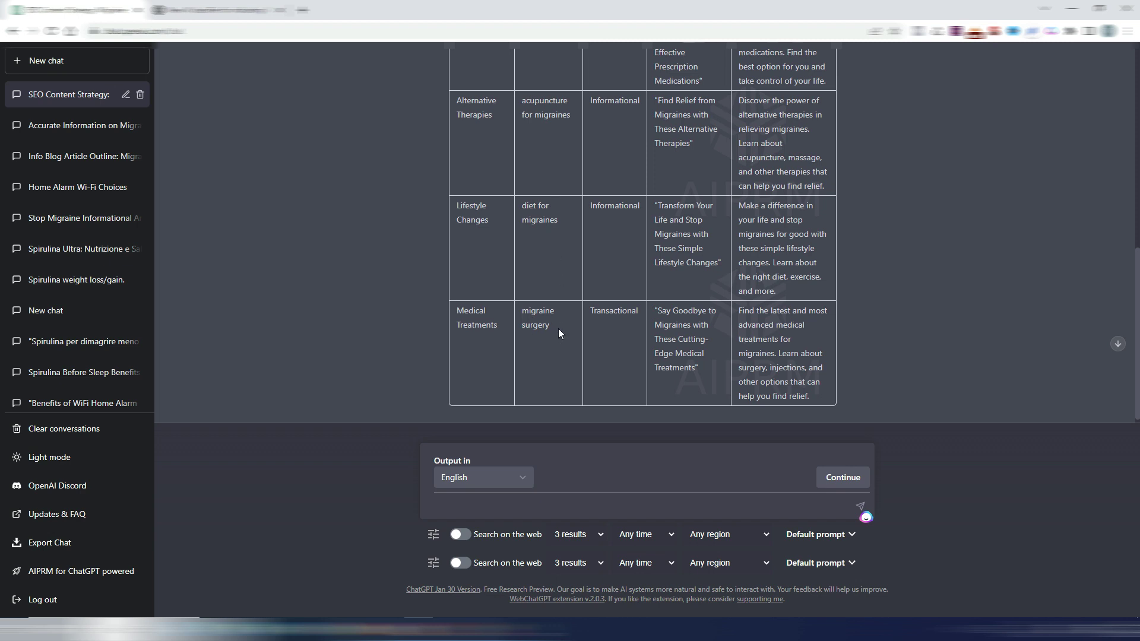
{"action": "scroll", "coordinate": [521, 226], "scroll_direction": "up", "scroll_amount": 2}
{"action": "left_click", "coordinate": [552, 247]}
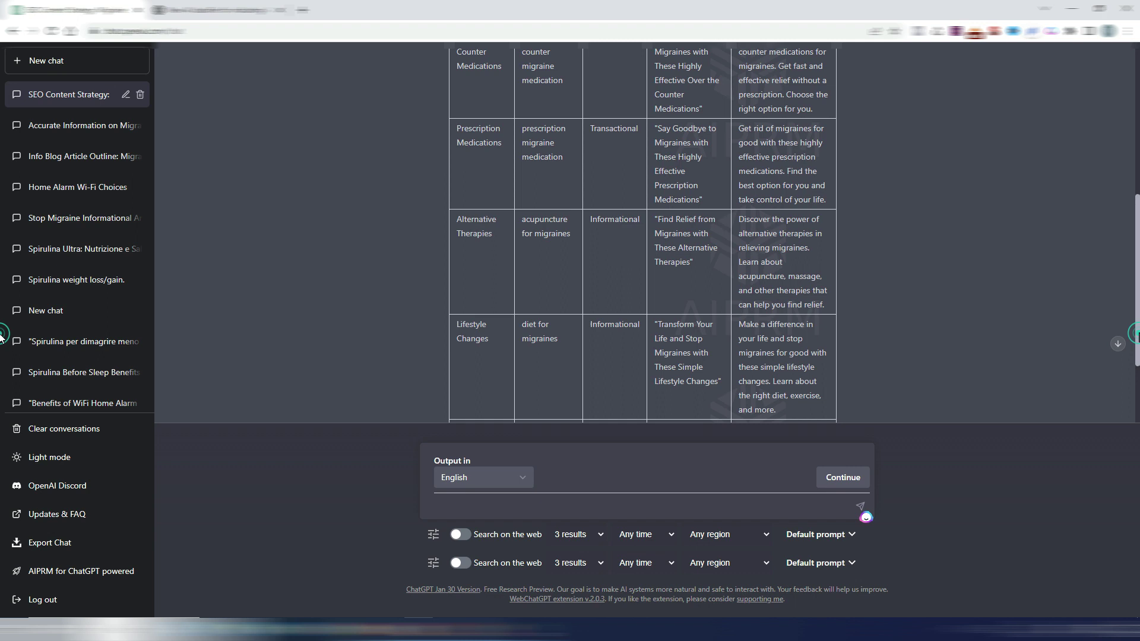
{"action": "scroll", "coordinate": [1, 324], "scroll_direction": "up", "scroll_amount": 1}
{"action": "scroll", "coordinate": [2, 324], "scroll_direction": "up", "scroll_amount": 5}
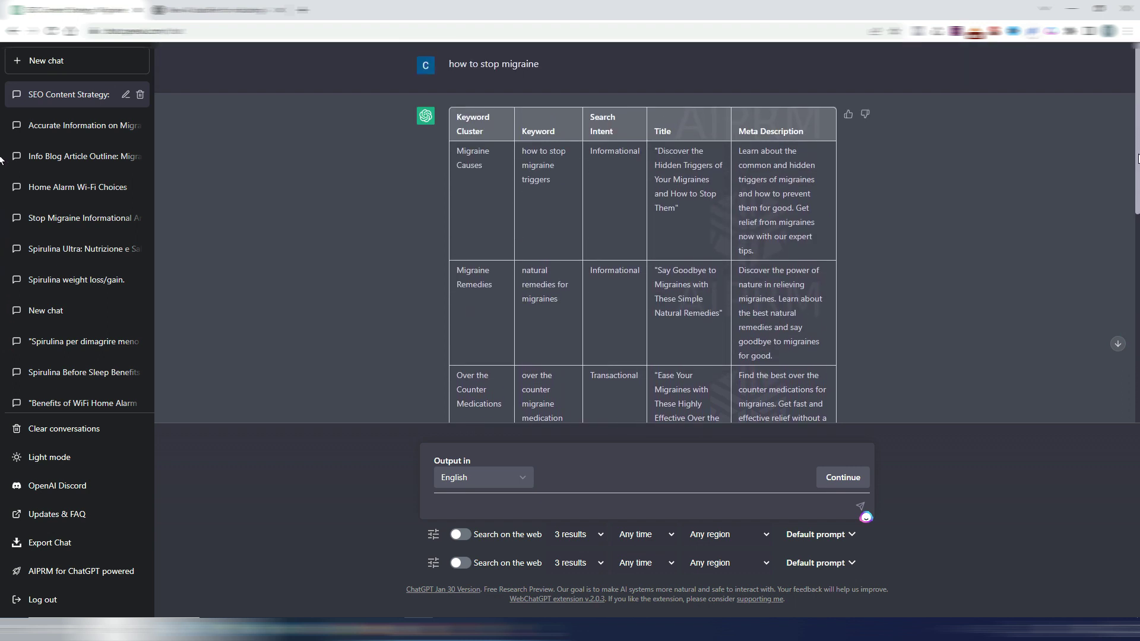
{"action": "left_click_drag", "start_coordinate": [1136, 172], "coordinate": [872, 378]}
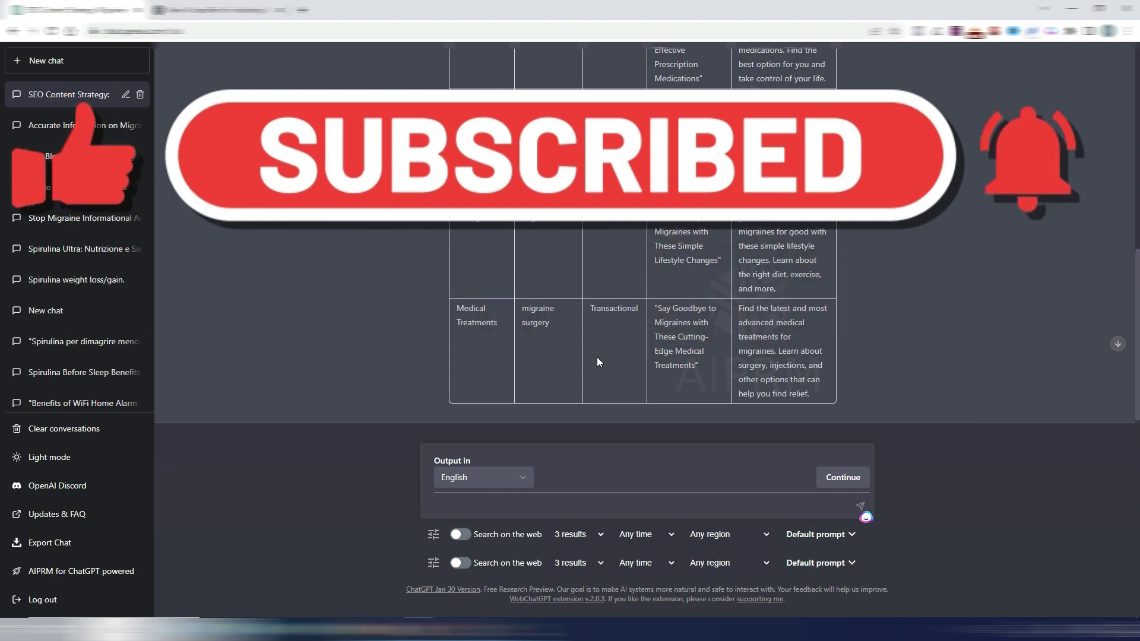
{"action": "scroll", "coordinate": [594, 348], "scroll_direction": "up", "scroll_amount": 5}
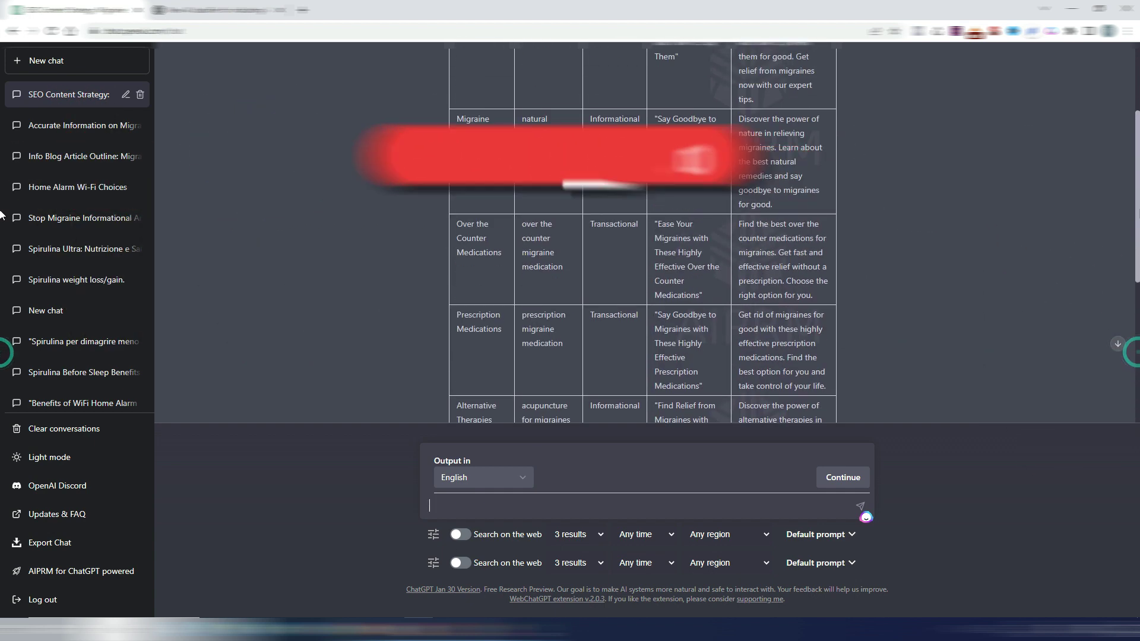
Step: Send 'find me 50 easy to rank keywords related to how to stop migraine' to ChatGPT
{"action": "left_click_drag", "start_coordinate": [539, 64], "coordinate": [444, 64]}
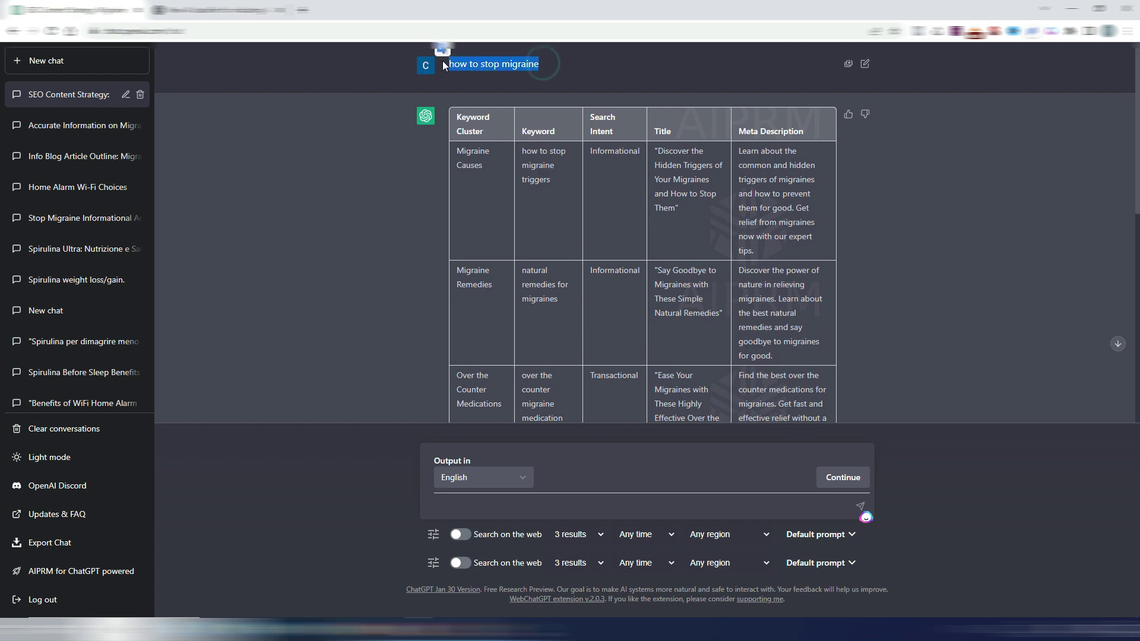
{"action": "scroll", "coordinate": [575, 340], "scroll_direction": "down", "scroll_amount": 8}
{"action": "left_click", "coordinate": [518, 506]}
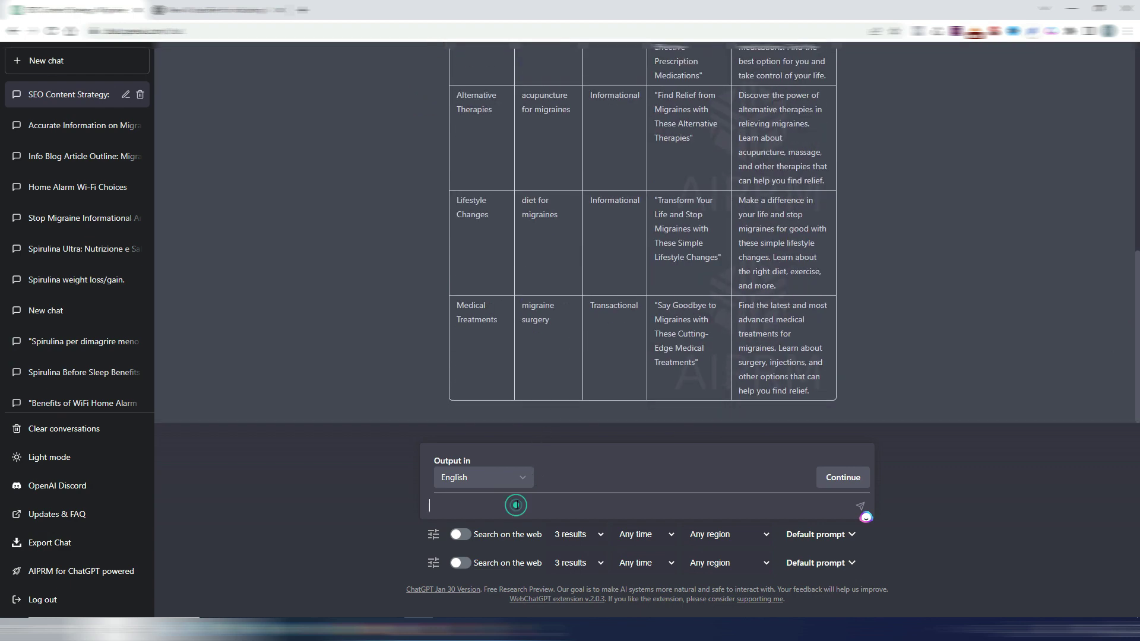
{"action": "type", "text": "find me 50 easy to rank keywords related to how to stop migraine"}
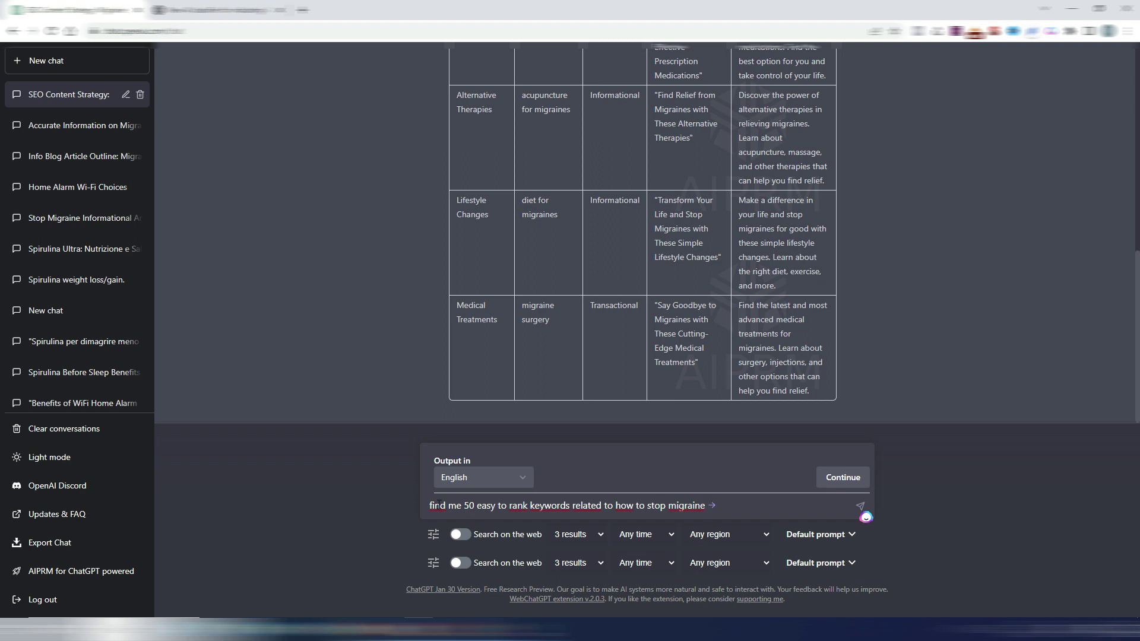
{"action": "key", "text": "Return"}
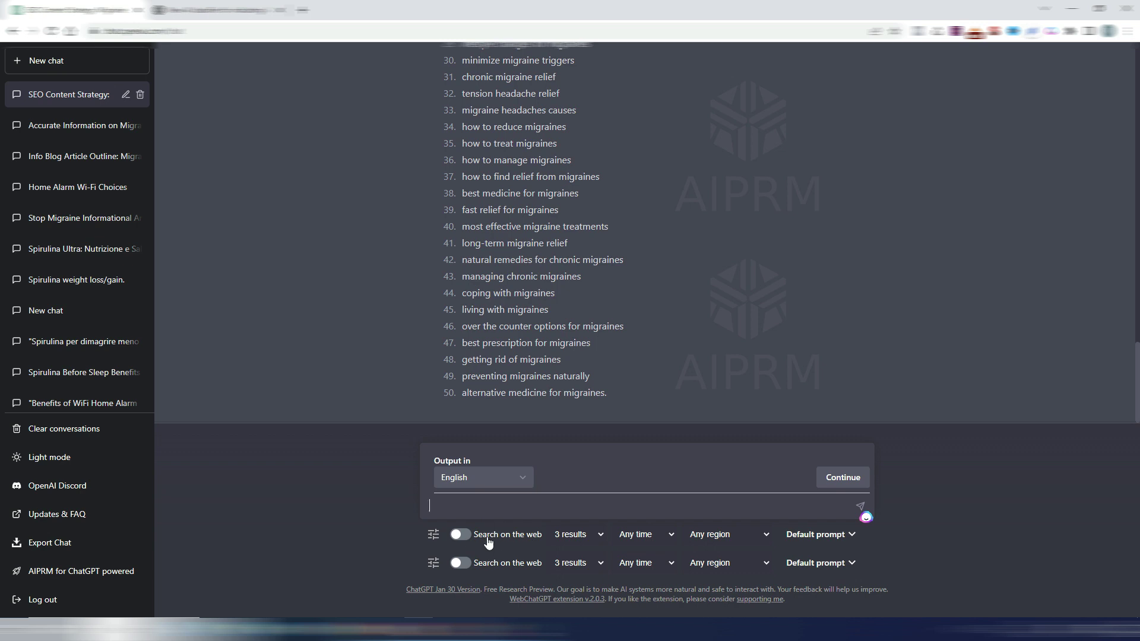
{"action": "left_click", "coordinate": [597, 534]}
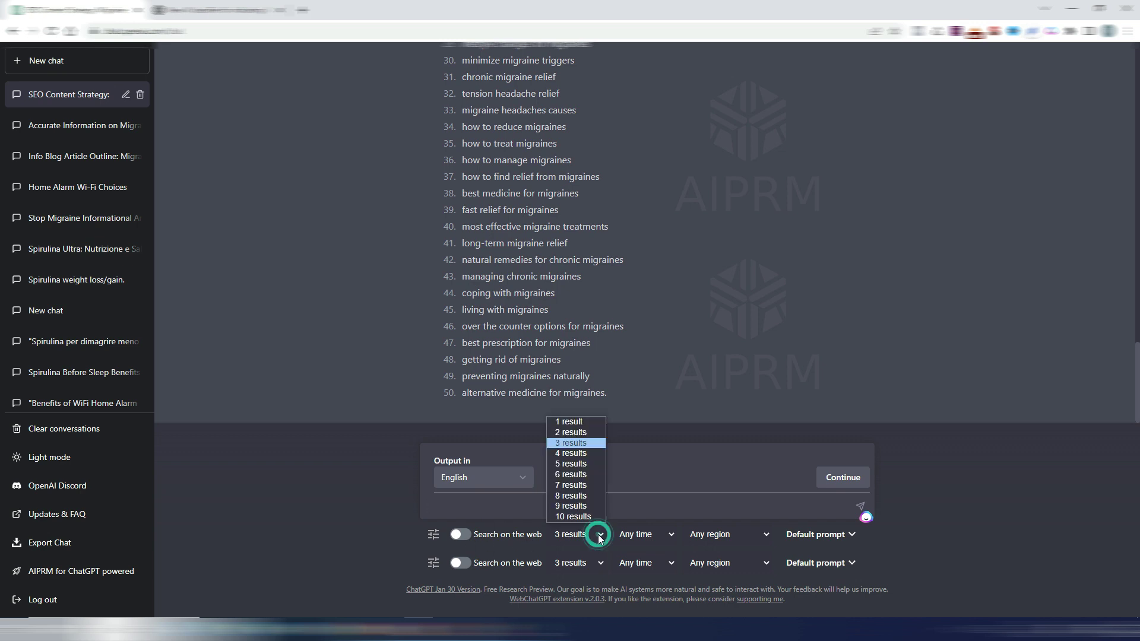
{"action": "left_click", "coordinate": [598, 535]}
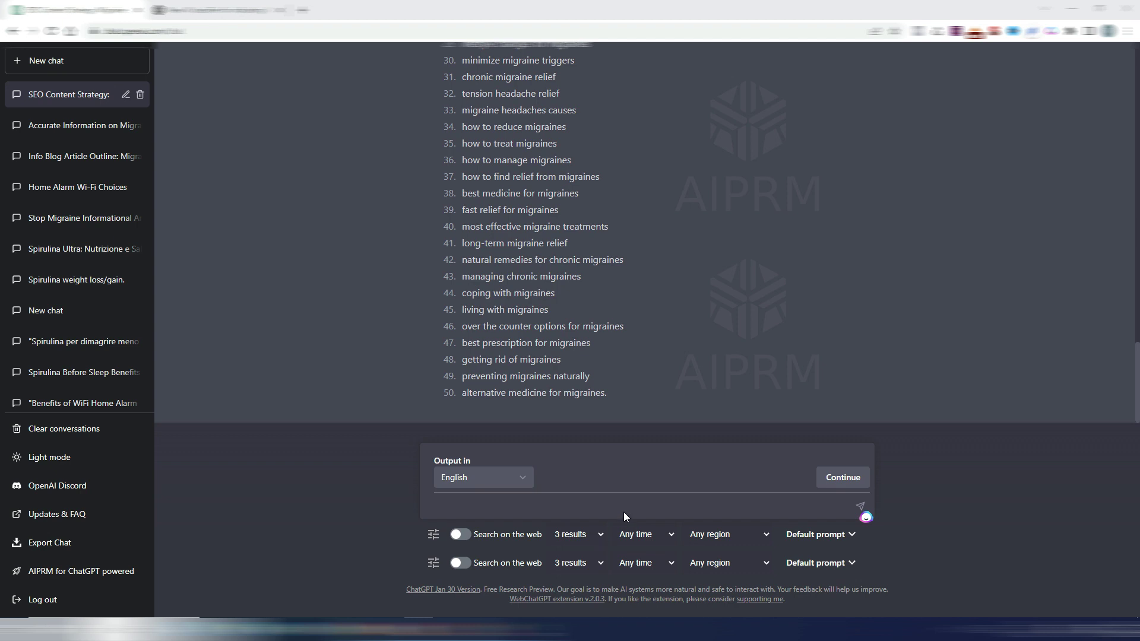
{"action": "scroll", "coordinate": [1134, 399], "scroll_direction": "up", "scroll_amount": 7}
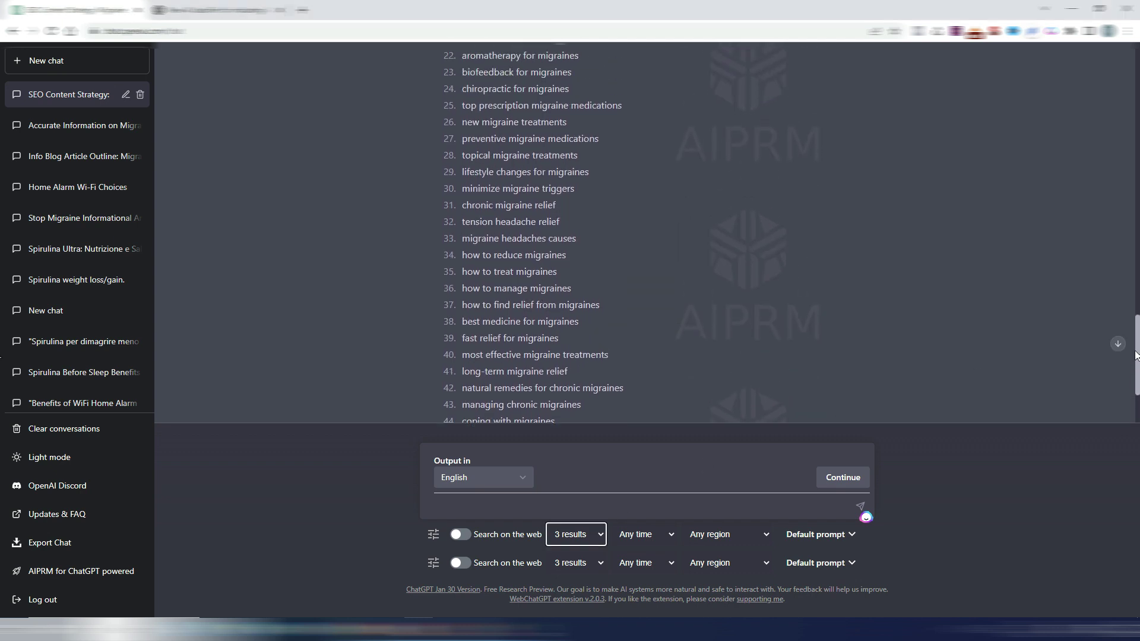
{"action": "scroll", "coordinate": [644, 238], "scroll_direction": "up", "scroll_amount": 2}
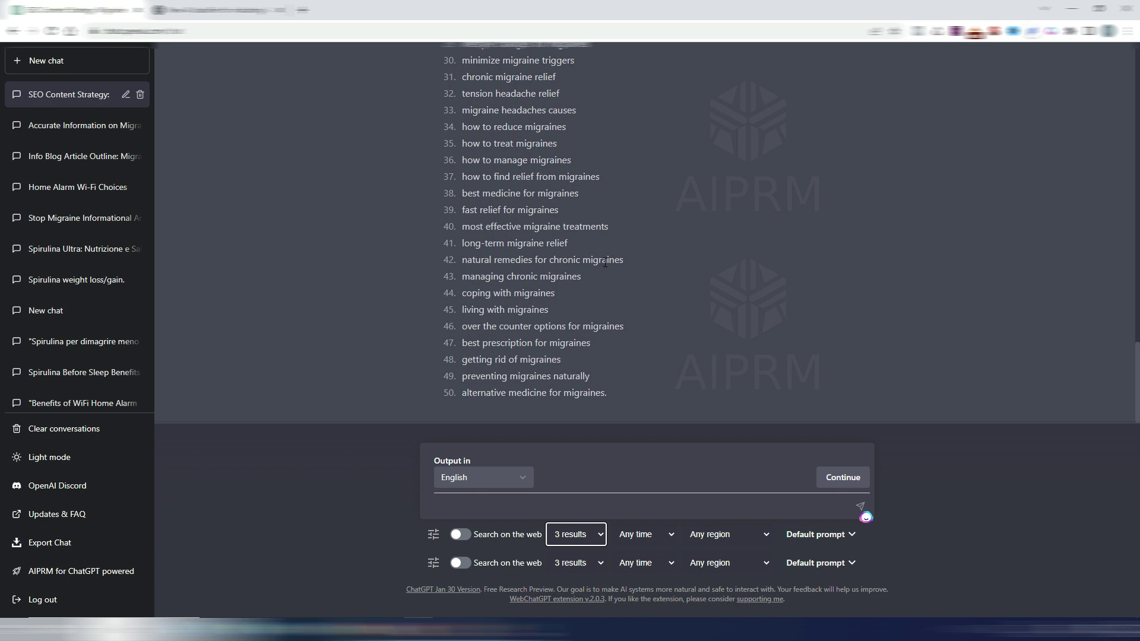
{"action": "left_click", "coordinate": [515, 507]}
Step: Scroll the 529-keyword 'how to stop migraine' table in LowFruits
{"action": "key", "text": "alt+Tab"}
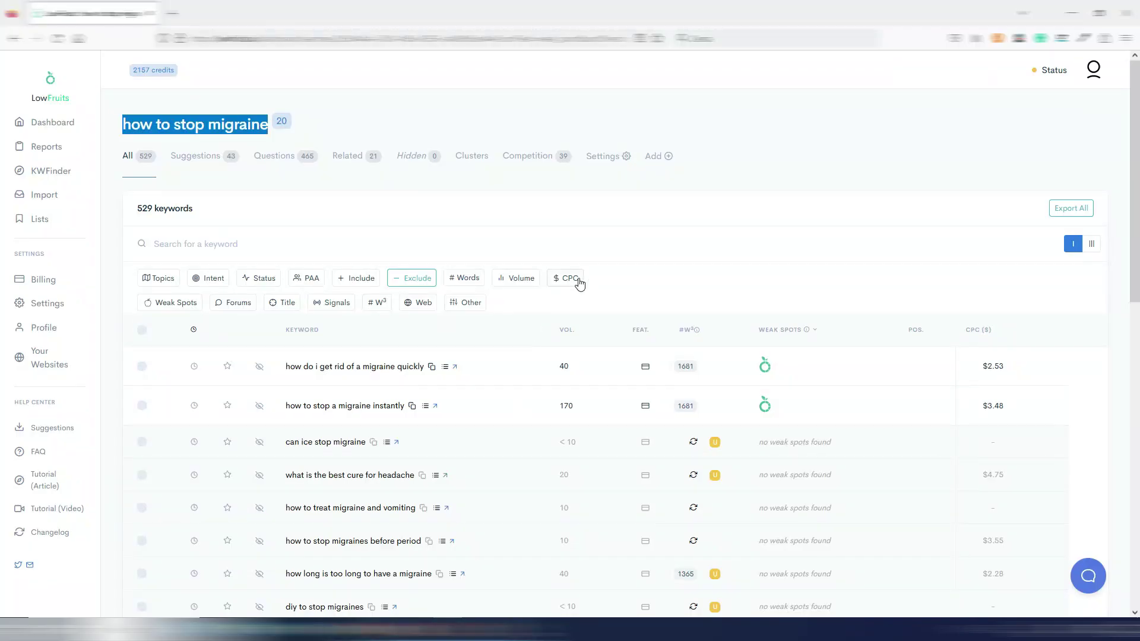
{"action": "scroll", "coordinate": [556, 308], "scroll_direction": "down", "scroll_amount": 7}
{"action": "scroll", "coordinate": [557, 308], "scroll_direction": "up", "scroll_amount": 8}
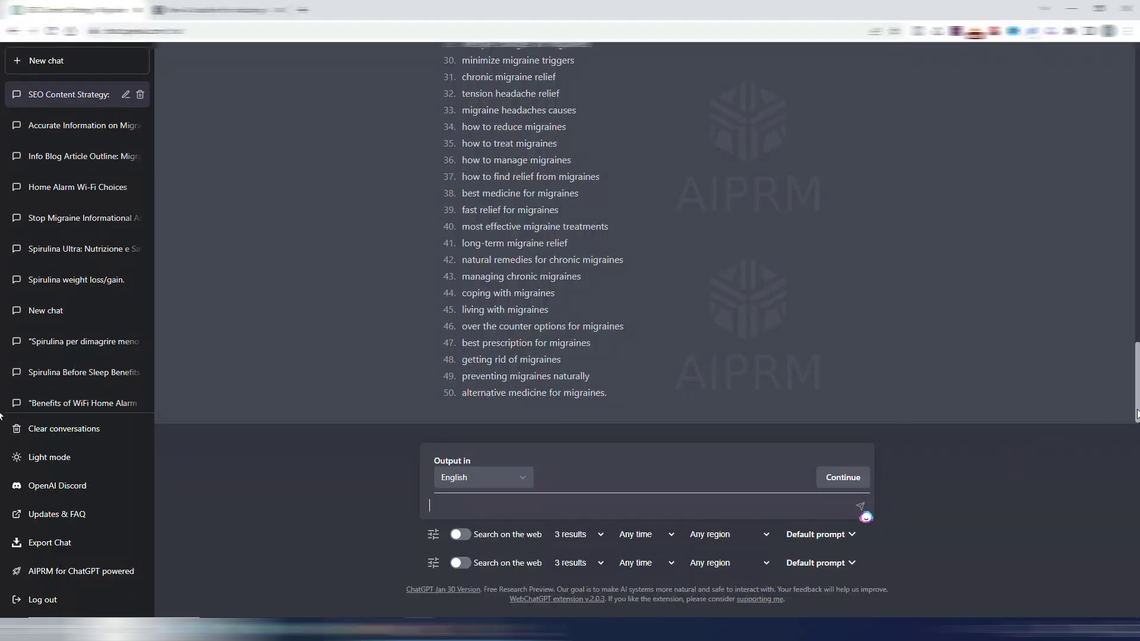
{"action": "scroll", "coordinate": [1136, 414], "scroll_direction": "up", "scroll_amount": 1}
{"action": "left_click_drag", "start_coordinate": [1136, 413], "coordinate": [1129, 281]}
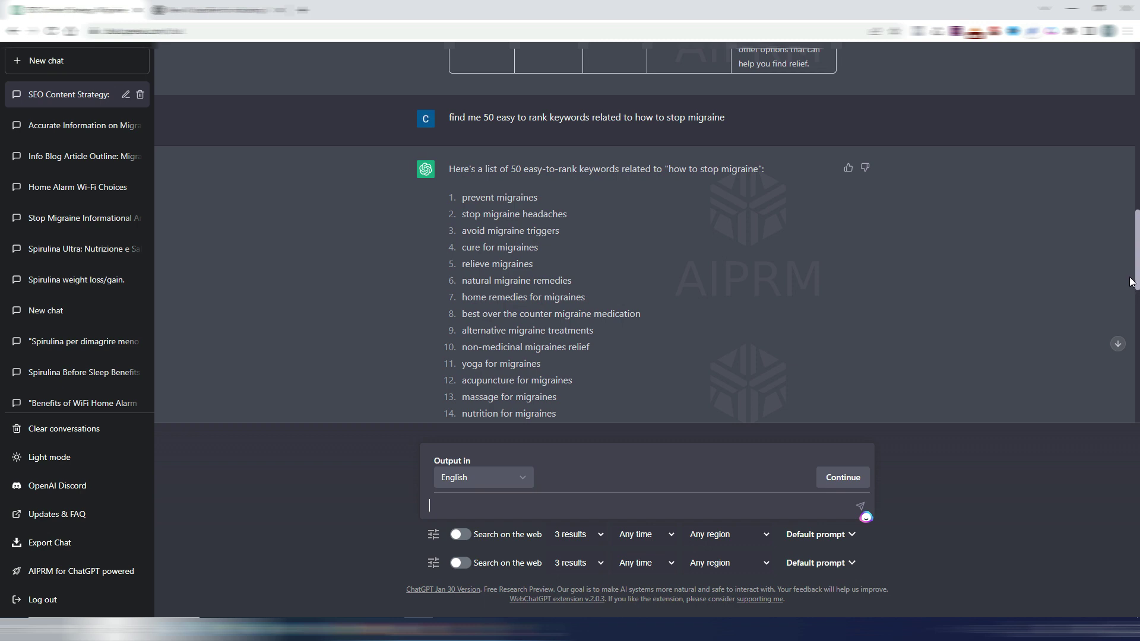
{"action": "scroll", "coordinate": [1130, 282], "scroll_direction": "down", "scroll_amount": 10}
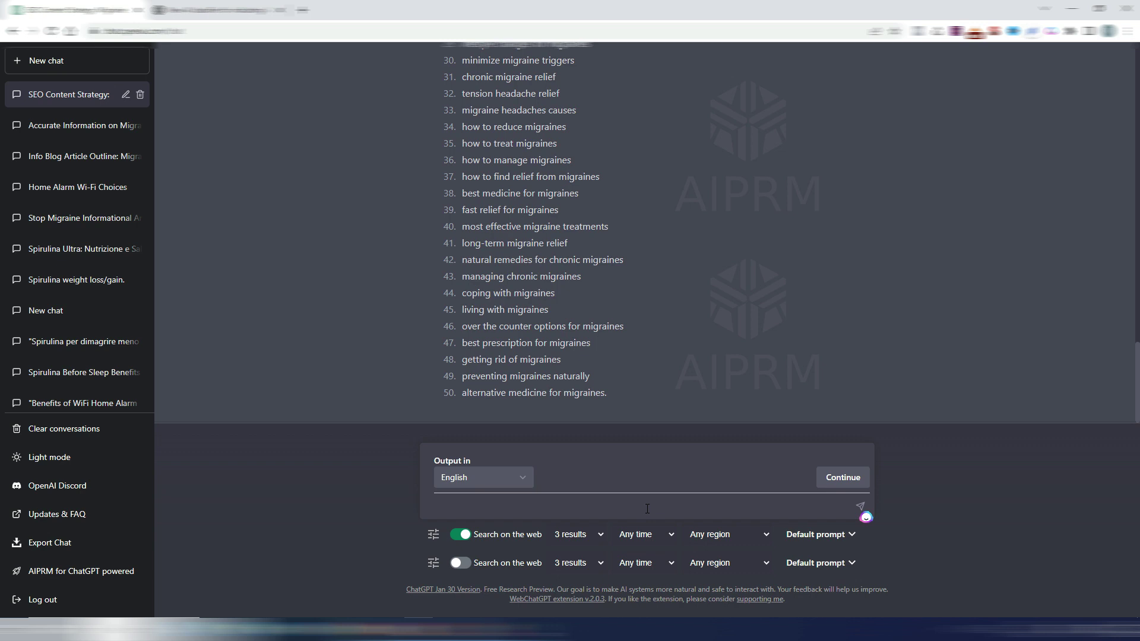
{"action": "left_click", "coordinate": [459, 534]}
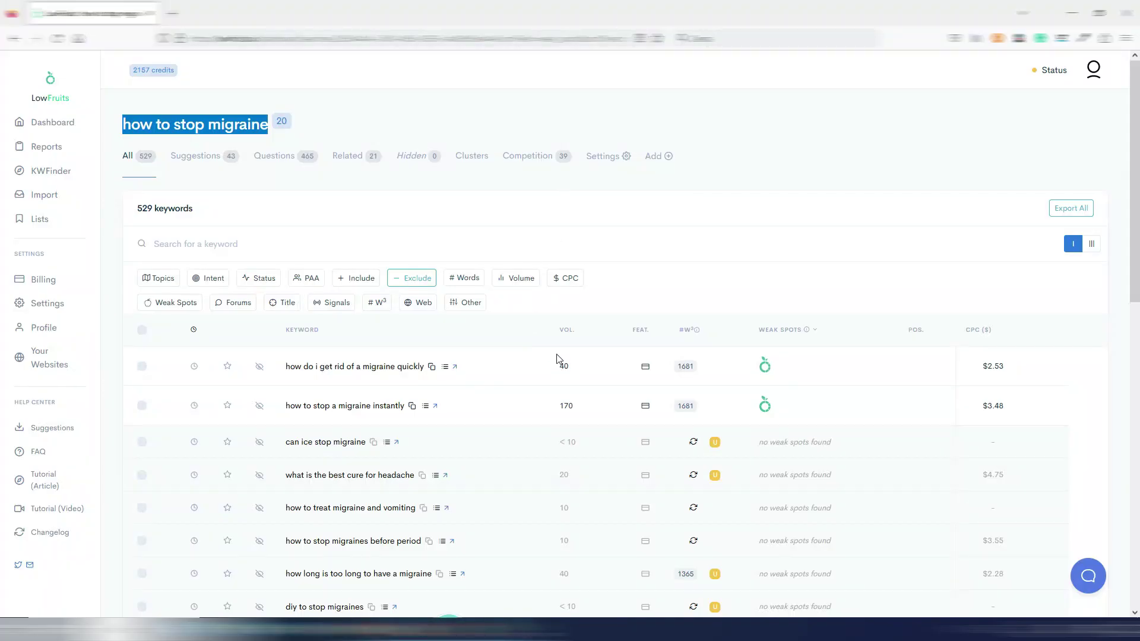
{"action": "scroll", "coordinate": [547, 381], "scroll_direction": "down", "scroll_amount": 6}
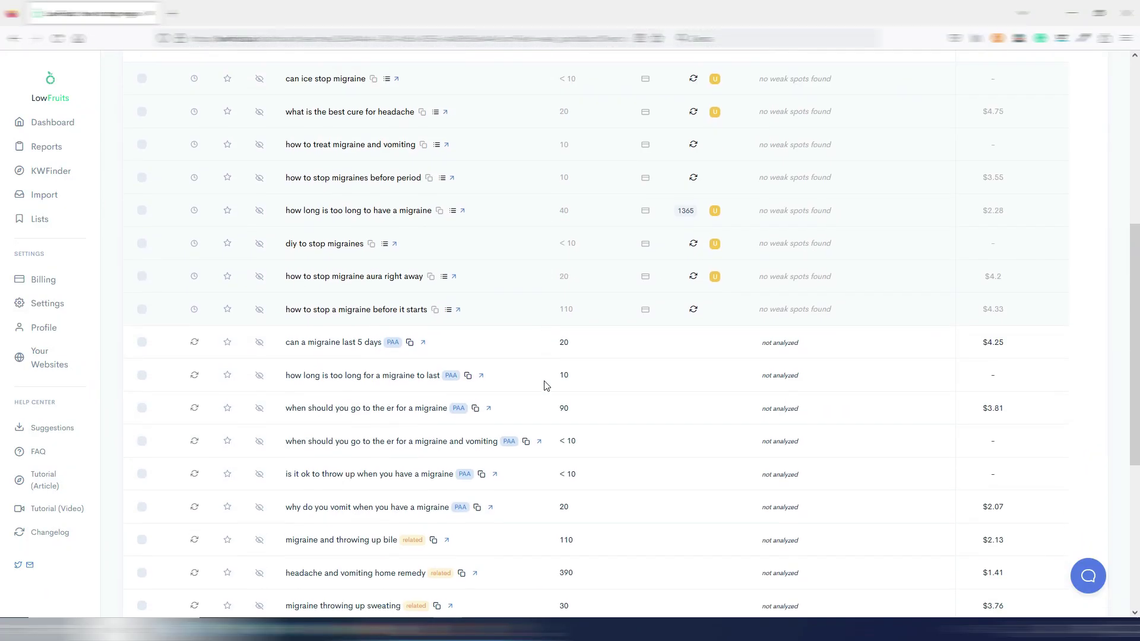
{"action": "scroll", "coordinate": [545, 387], "scroll_direction": "down", "scroll_amount": 3}
{"action": "scroll", "coordinate": [542, 394], "scroll_direction": "up", "scroll_amount": 8}
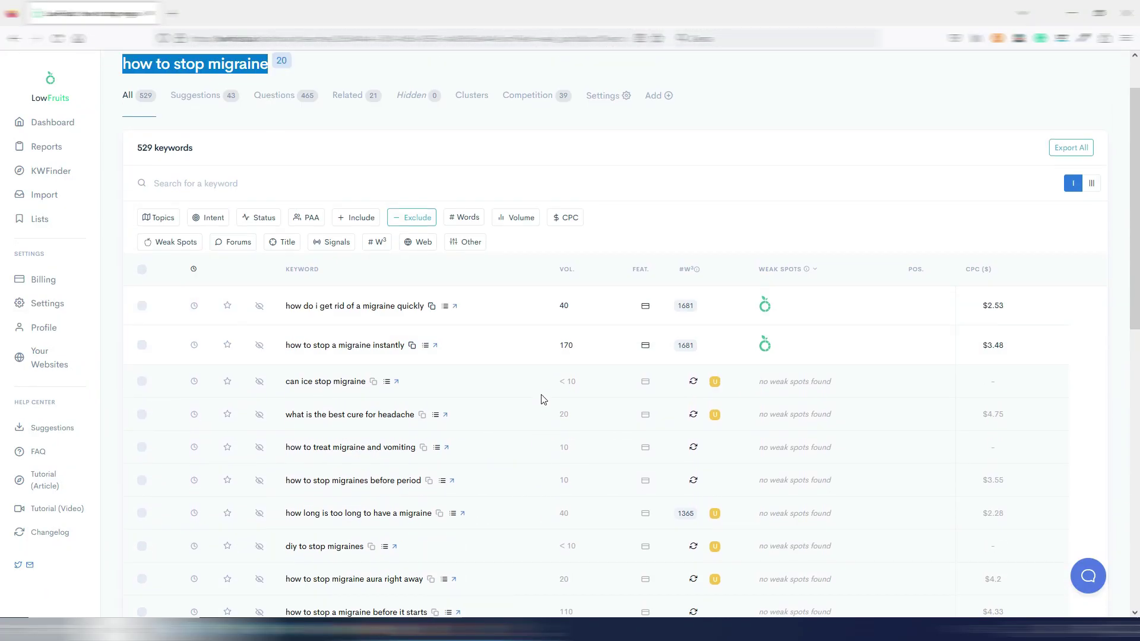
{"action": "scroll", "coordinate": [542, 399], "scroll_direction": "up", "scroll_amount": 1}
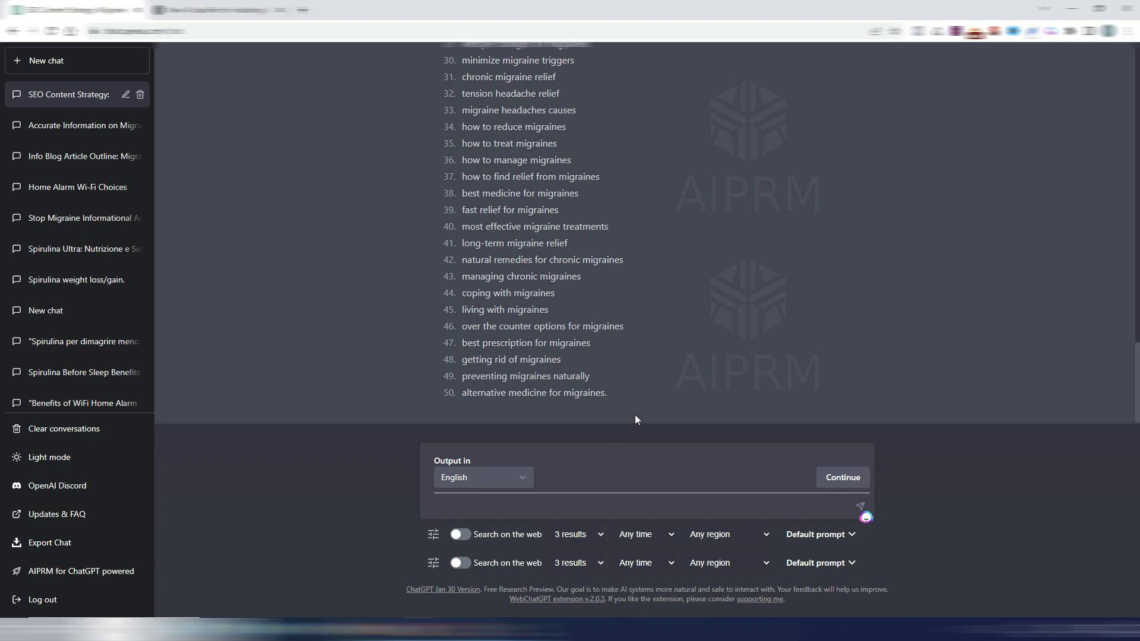
{"action": "scroll", "coordinate": [635, 415], "scroll_direction": "up", "scroll_amount": 3}
{"action": "scroll", "coordinate": [633, 411], "scroll_direction": "down", "scroll_amount": 3}
{"action": "left_click_drag", "start_coordinate": [1136, 392], "coordinate": [1137, 279]}
{"action": "left_click_drag", "start_coordinate": [2, 279], "coordinate": [2, 402]}
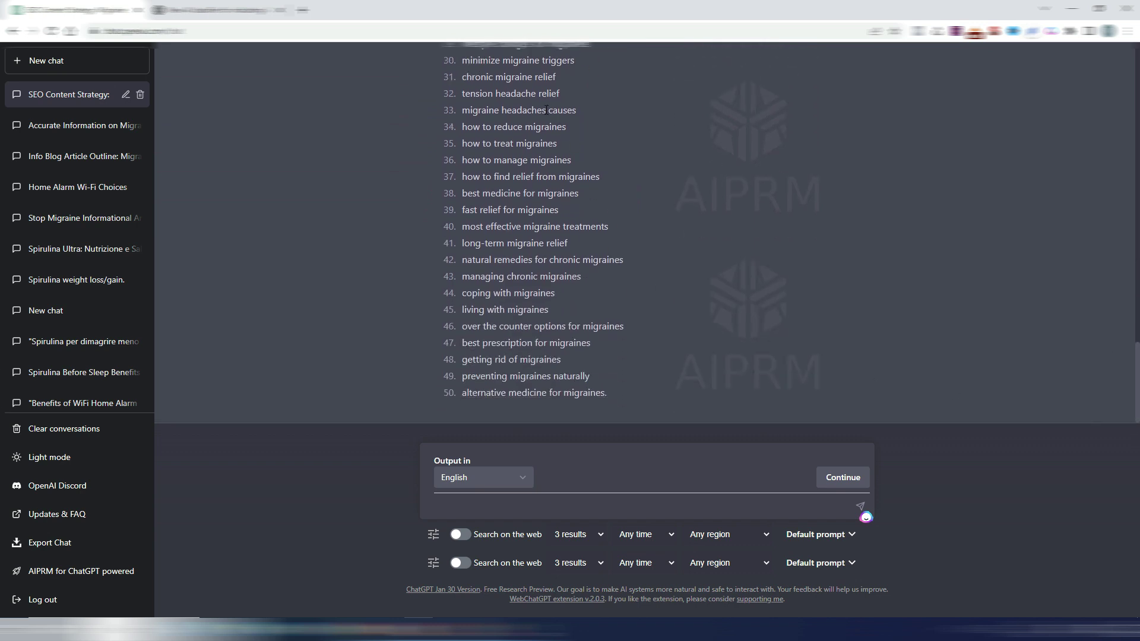